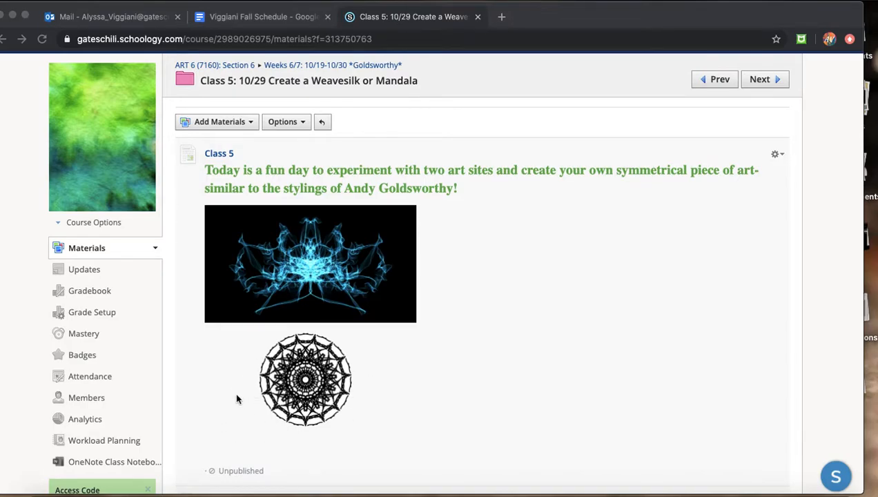
Review the Class 5 instructions and open the weavesilk.com link under Create a Weavesilk.
scroll(236, 399, down, 1)
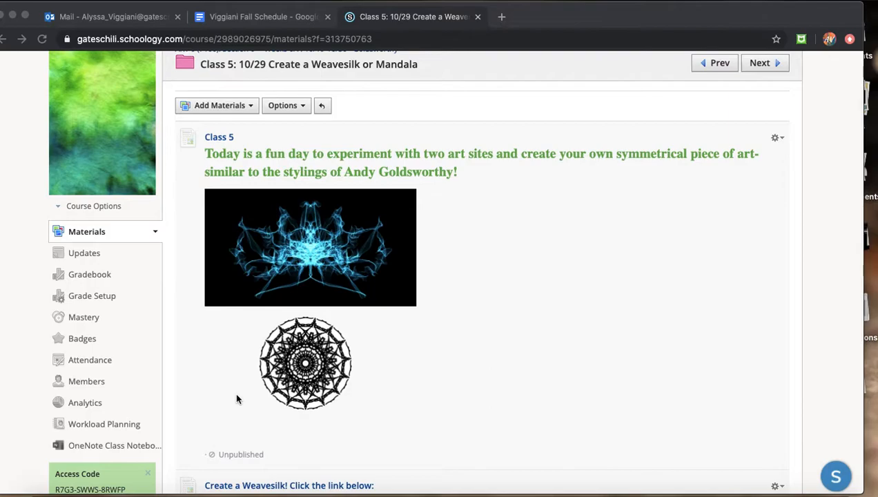
scroll(236, 399, down, 2)
scroll(196, 356, up, 5)
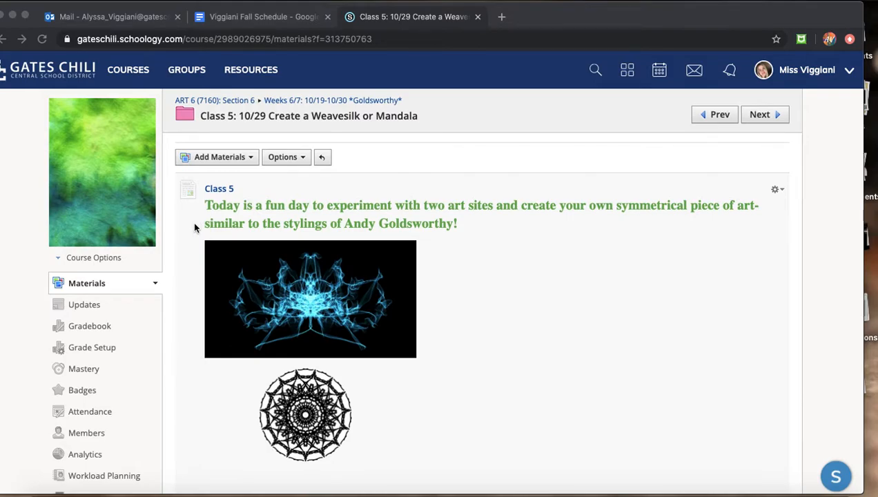
scroll(194, 221, down, 5)
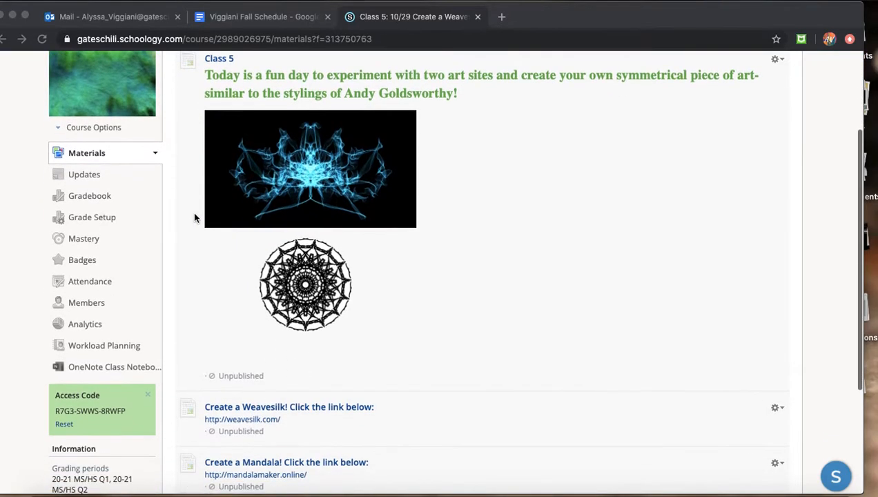
scroll(194, 218, down, 2)
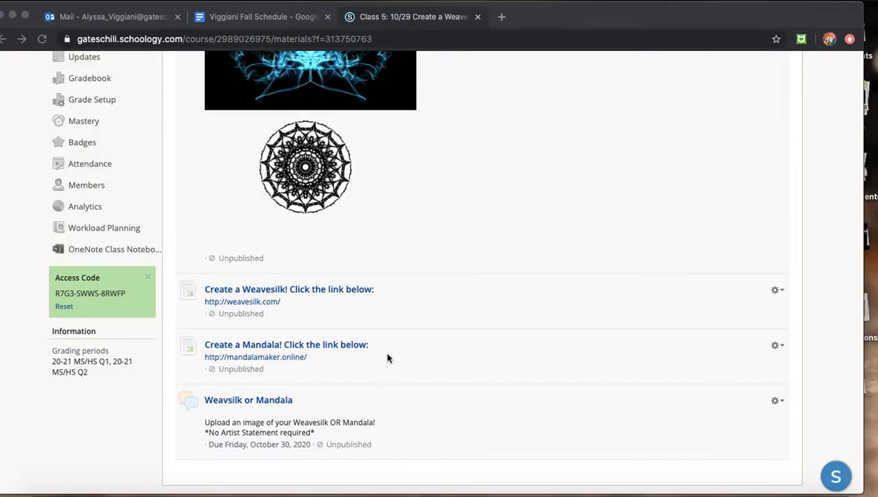
scroll(404, 257, up, 3)
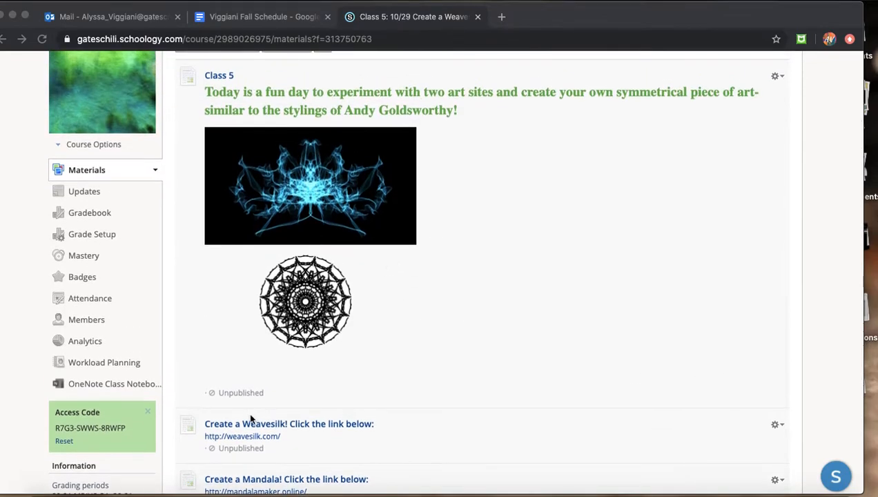
click(256, 437)
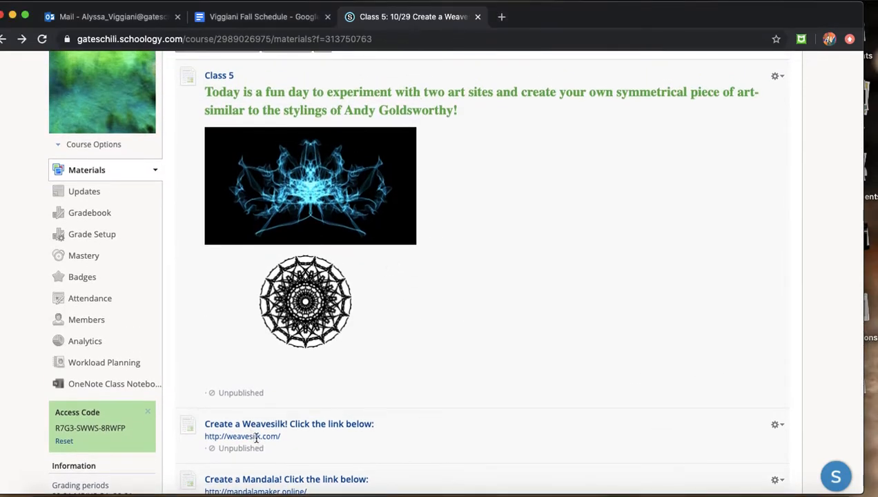
click(256, 437)
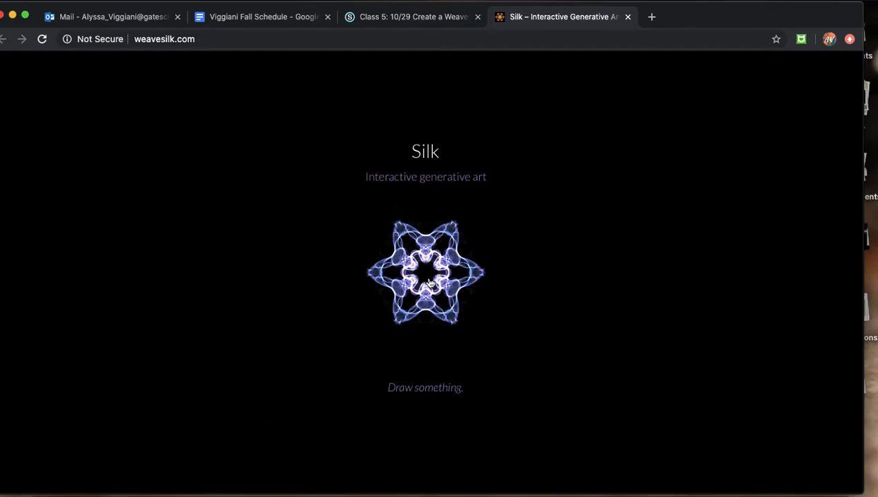
Draw a blue mirrored silk pattern spreading from the canvas centre, adding strokes along the central axis and diagonally across.
mouse_move(428, 282)
mouse_down()
mouse_move(365, 276)
mouse_move(364, 289)
mouse_move(392, 298)
mouse_move(409, 285)
mouse_move(403, 354)
mouse_move(421, 336)
mouse_move(426, 298)
mouse_move(390, 247)
mouse_move(386, 161)
mouse_move(405, 257)
mouse_move(464, 231)
mouse_move(532, 220)
mouse_move(532, 232)
mouse_move(498, 247)
mouse_move(415, 251)
mouse_move(407, 207)
mouse_move(420, 135)
mouse_move(424, 272)
mouse_move(316, 333)
mouse_move(284, 378)
mouse_move(351, 346)
mouse_move(415, 270)
mouse_move(329, 279)
mouse_move(279, 269)
mouse_move(244, 245)
mouse_move(238, 238)
mouse_move(290, 221)
mouse_move(339, 218)
mouse_move(406, 262)
mouse_move(286, 162)
mouse_move(277, 121)
mouse_move(305, 128)
mouse_move(344, 159)
mouse_move(397, 253)
mouse_move(379, 213)
mouse_move(402, 354)
mouse_move(425, 422)
mouse_move(430, 156)
mouse_move(413, 284)
mouse_move(202, 283)
mouse_move(462, 259)
mouse_move(623, 336)
mouse_move(588, 391)
mouse_move(506, 434)
mouse_move(439, 448)
mouse_move(340, 446)
mouse_move(221, 386)
mouse_move(194, 353)
mouse_move(157, 268)
mouse_move(198, 174)
mouse_move(363, 111)
mouse_move(447, 113)
mouse_move(512, 127)
mouse_move(541, 210)
mouse_move(504, 340)
mouse_move(424, 373)
mouse_move(367, 353)
mouse_move(278, 245)
mouse_move(126, 198)
mouse_move(201, 212)
mouse_move(265, 245)
mouse_move(294, 290)
mouse_move(180, 420)
mouse_move(133, 432)
mouse_move(51, 412)
mouse_up()
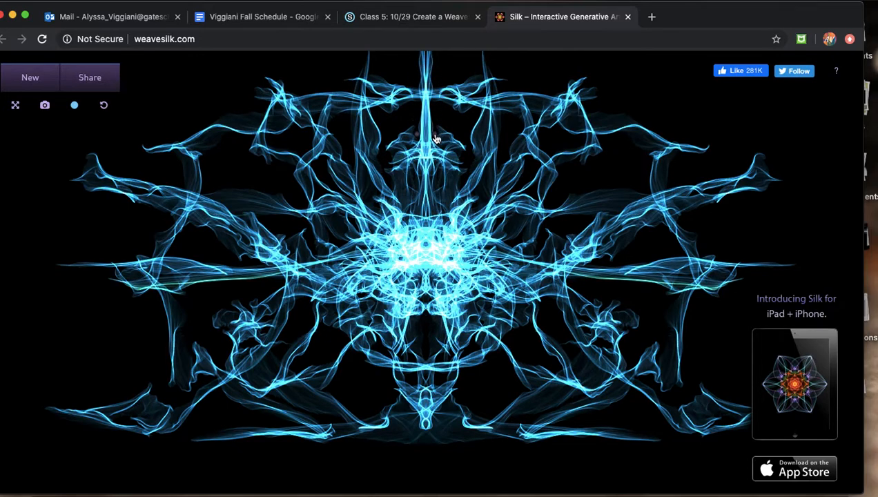
mouse_move(435, 64)
mouse_down()
mouse_move(440, 101)
mouse_move(432, 130)
mouse_move(419, 128)
mouse_move(430, 139)
mouse_up()
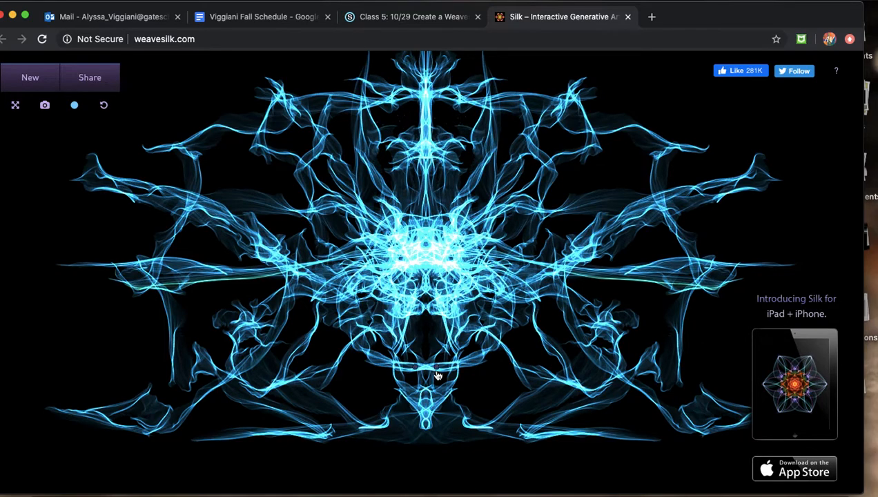
mouse_move(443, 327)
mouse_down()
mouse_move(447, 403)
mouse_move(426, 431)
mouse_up()
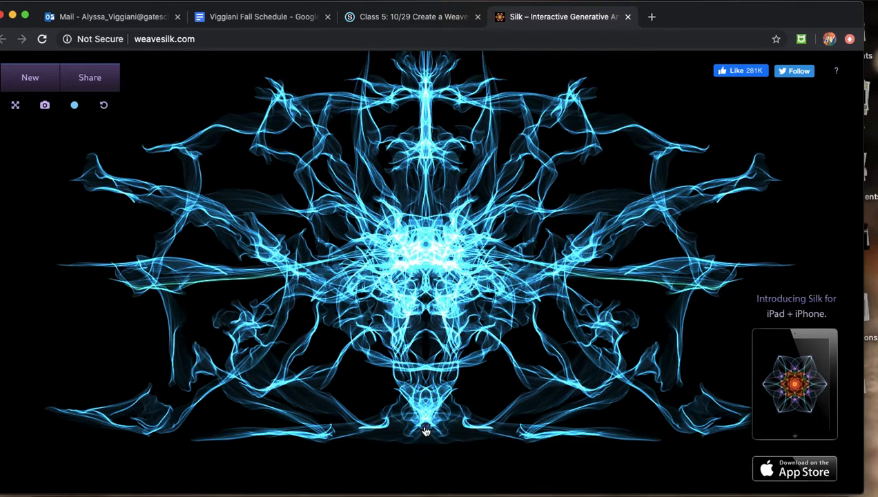
mouse_move(184, 107)
mouse_down()
mouse_move(433, 241)
mouse_move(601, 367)
mouse_move(633, 406)
mouse_up()
mouse_move(556, 77)
mouse_down()
mouse_move(402, 292)
mouse_move(269, 464)
mouse_up()
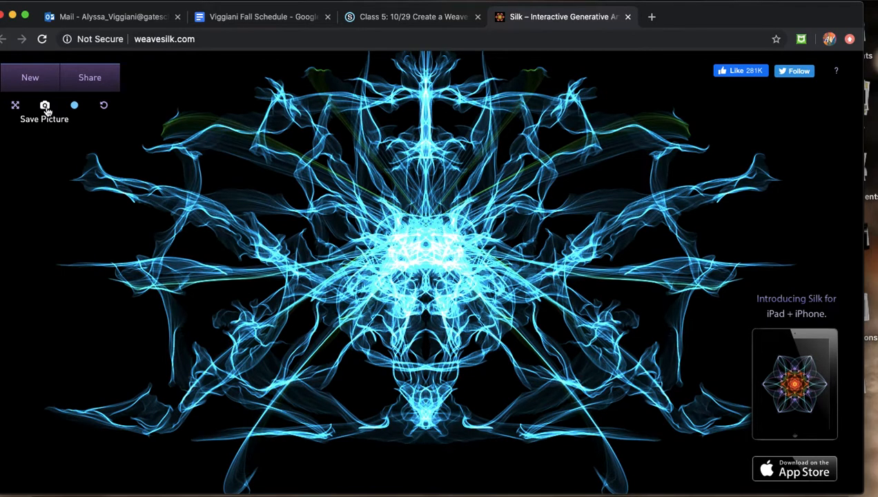
Show the colour and symmetry settings, undo the recent strokes and start a new blank canvas.
click(75, 106)
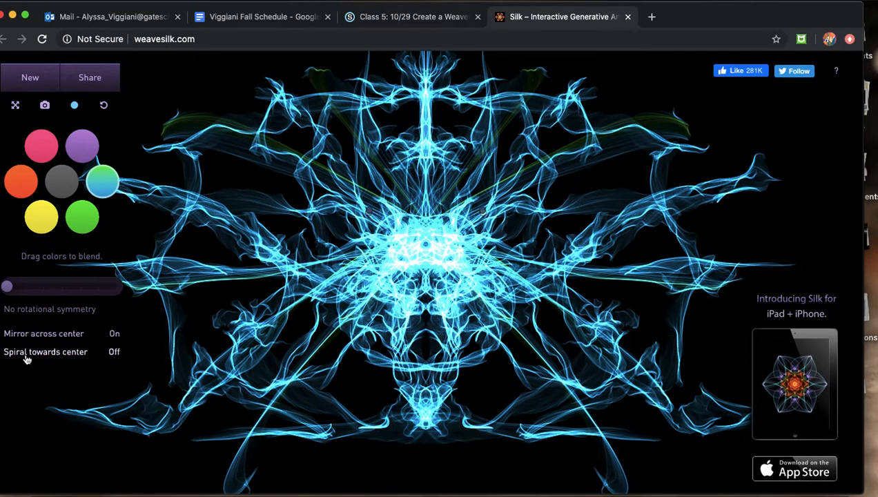
mouse_move(7, 287)
mouse_down()
mouse_move(72, 288)
mouse_move(8, 287)
mouse_up()
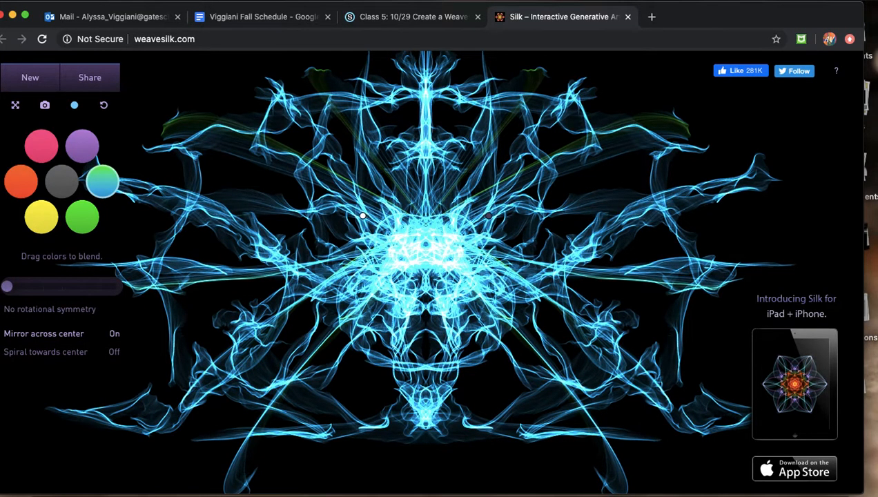
click(105, 108)
click(104, 108)
click(105, 108)
click(105, 110)
click(105, 110)
click(43, 80)
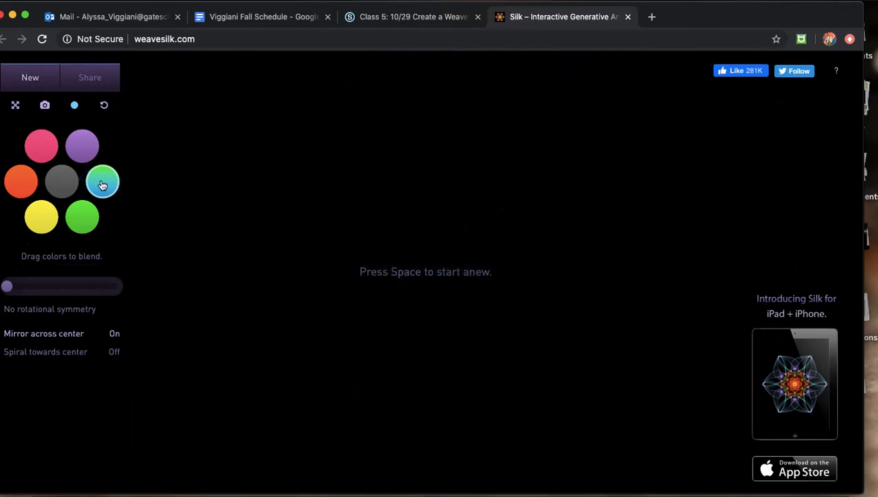
Set the silk colour to purple and the symmetry to 4-fold rotational.
click(82, 144)
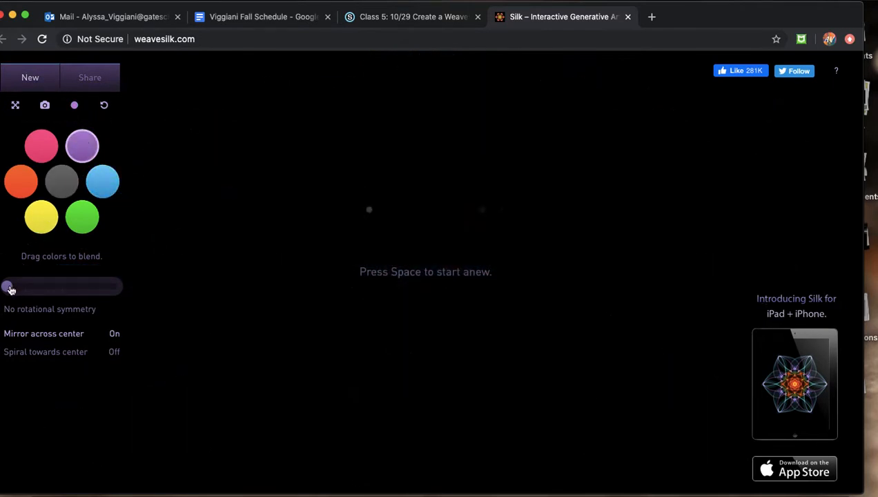
drag(7, 290, 67, 287)
click(43, 149)
click(87, 152)
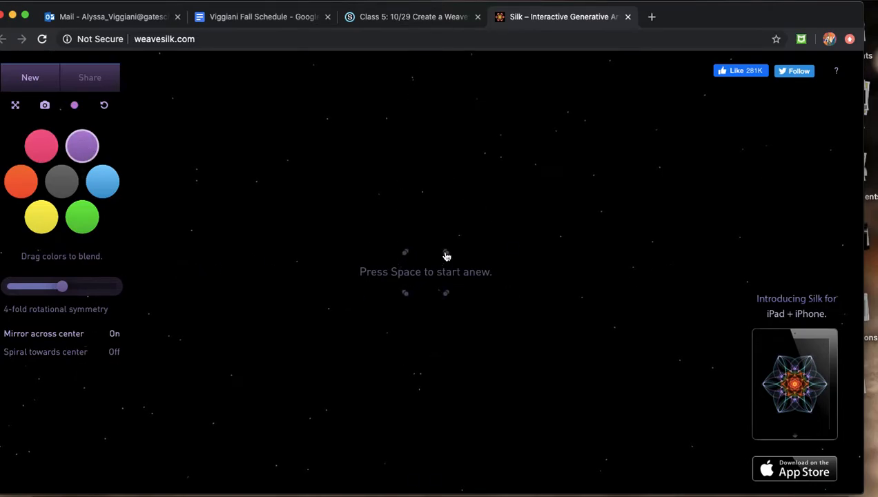
Draw a purple four-fold silk pattern with a dense centre, arms along both axes and diagonal branches.
drag(446, 255, 425, 254)
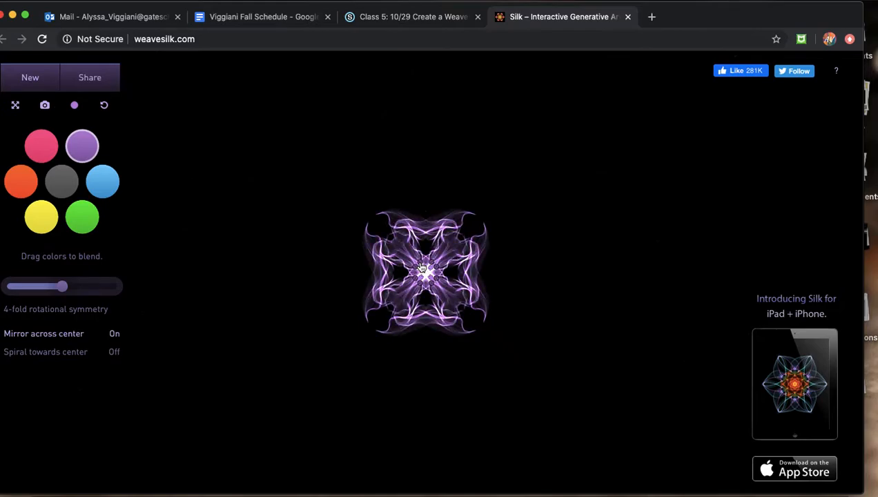
mouse_move(425, 198)
mouse_down()
mouse_move(425, 207)
mouse_move(427, 119)
mouse_up()
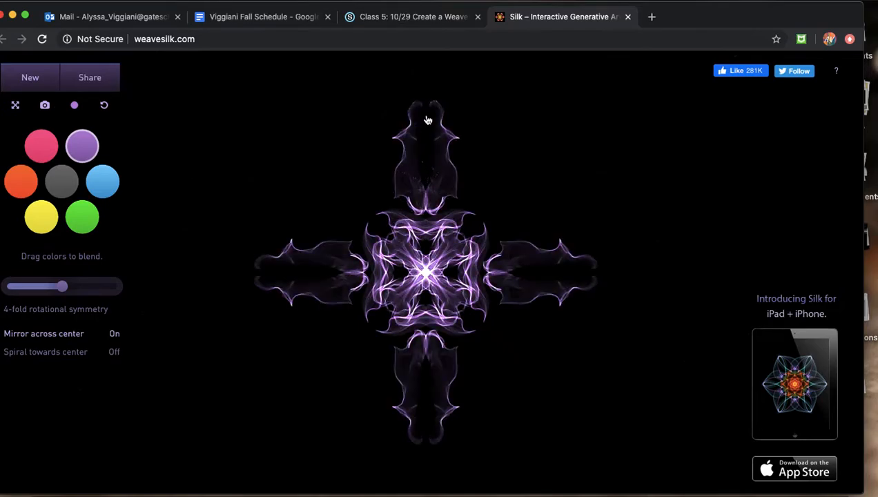
mouse_move(460, 226)
mouse_down()
mouse_move(486, 223)
mouse_move(531, 165)
mouse_up()
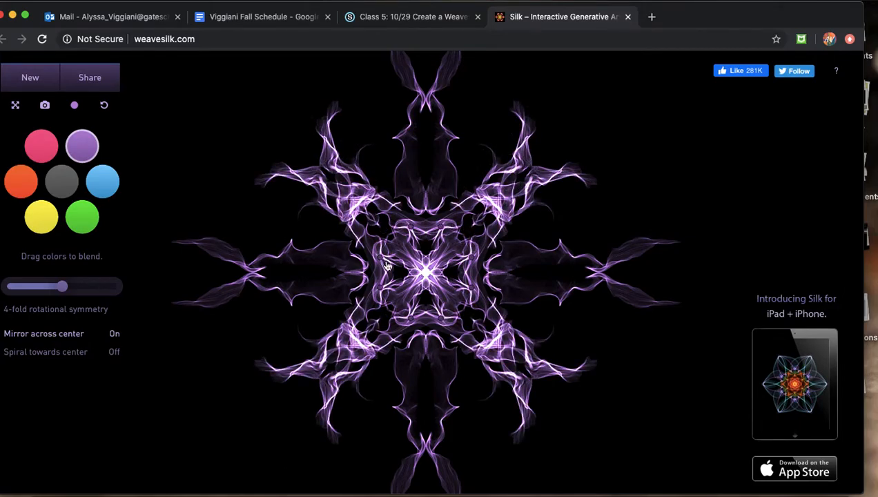
mouse_move(427, 153)
mouse_down()
mouse_move(429, 143)
mouse_move(431, 205)
mouse_up()
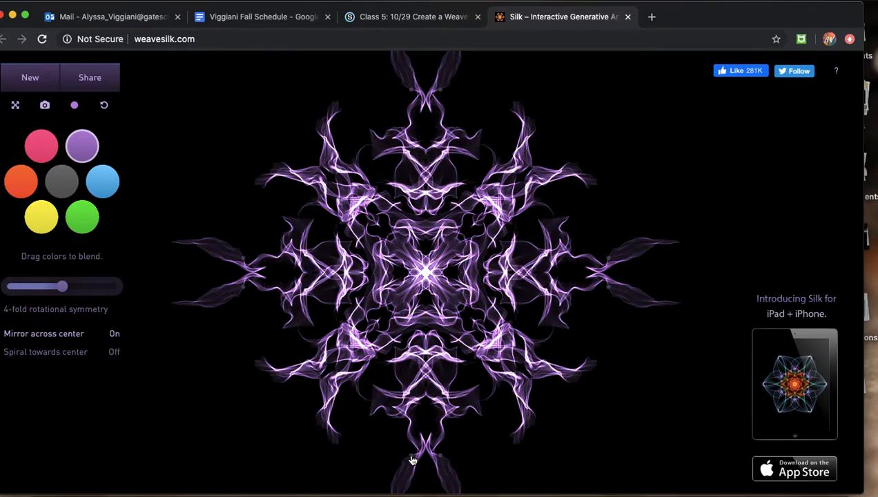
drag(427, 73, 398, 162)
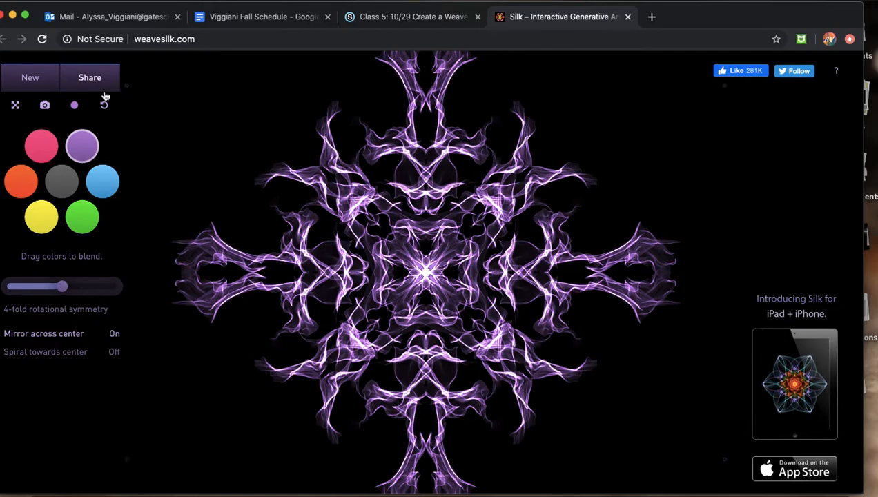
Save the silk picture to the Desktop as a PNG image, named with the teacher's name followed by "weavesilk".
click(44, 106)
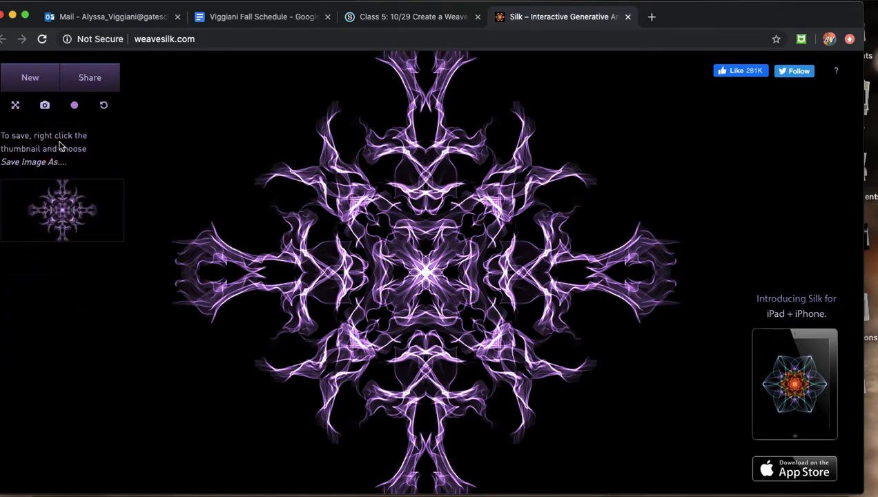
right_click(60, 191)
click(79, 206)
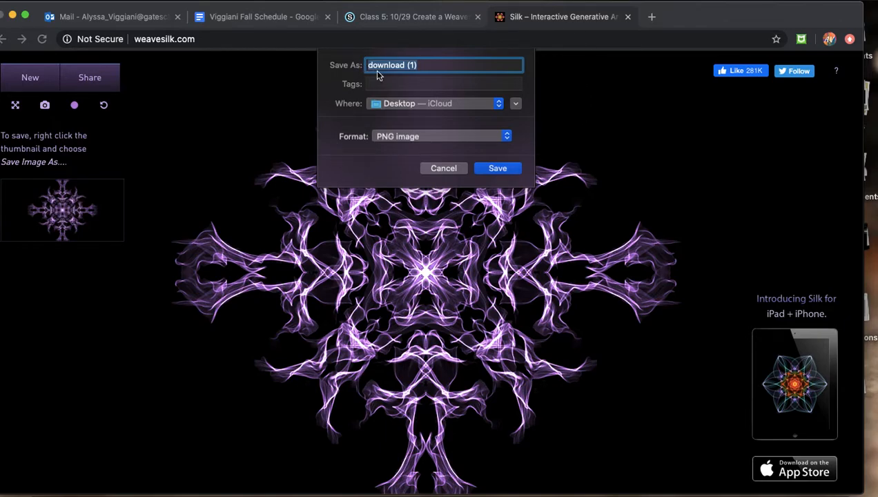
text(wea)
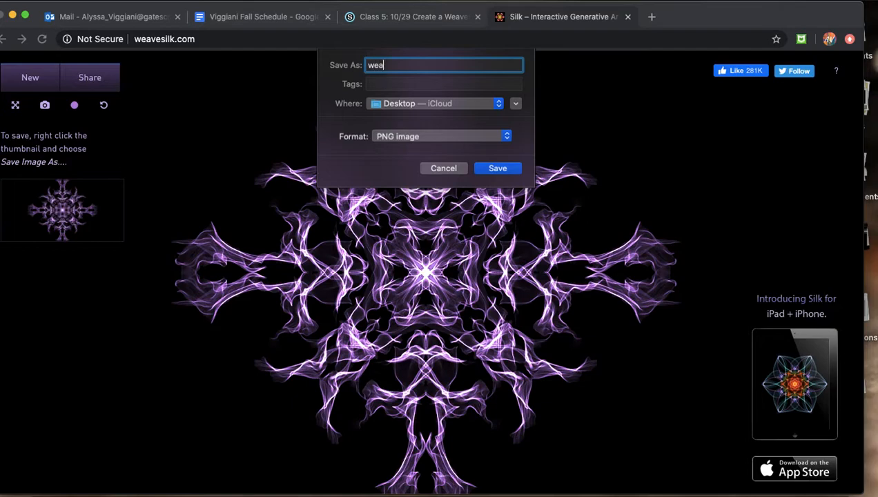
key(BackSpace)
key(BackSpace)
text(miss viggiani's)
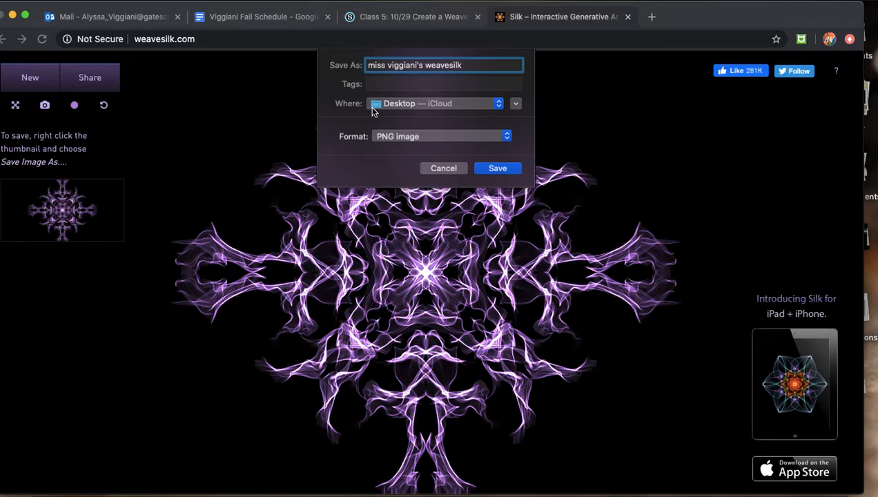
click(488, 167)
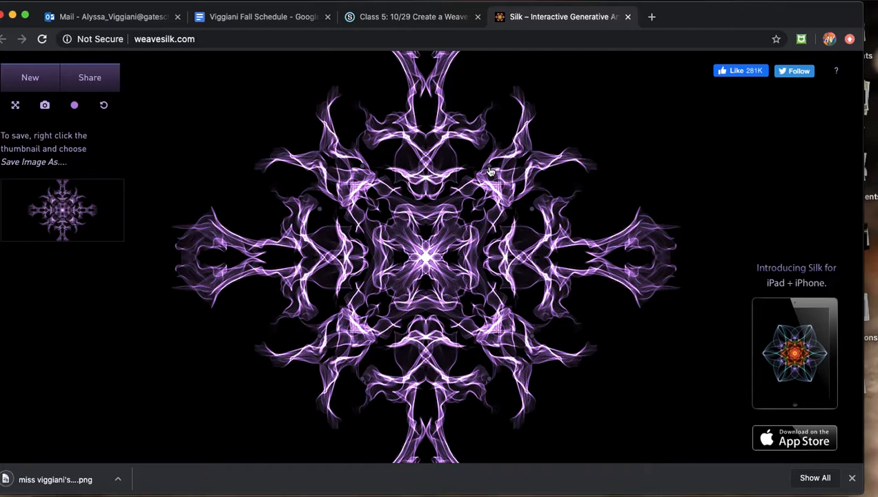
Return to the Class 5 page, open the mandalamaker.online link and bring its drawing circle into view.
click(412, 23)
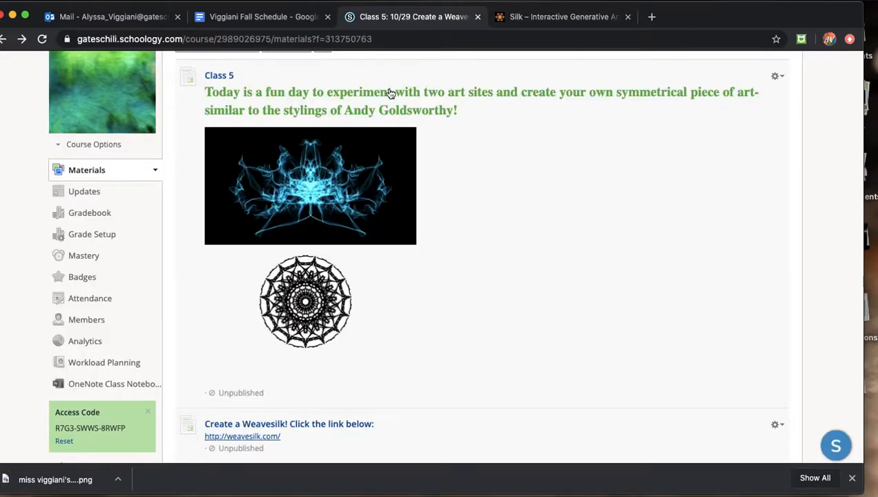
scroll(317, 323, down, 5)
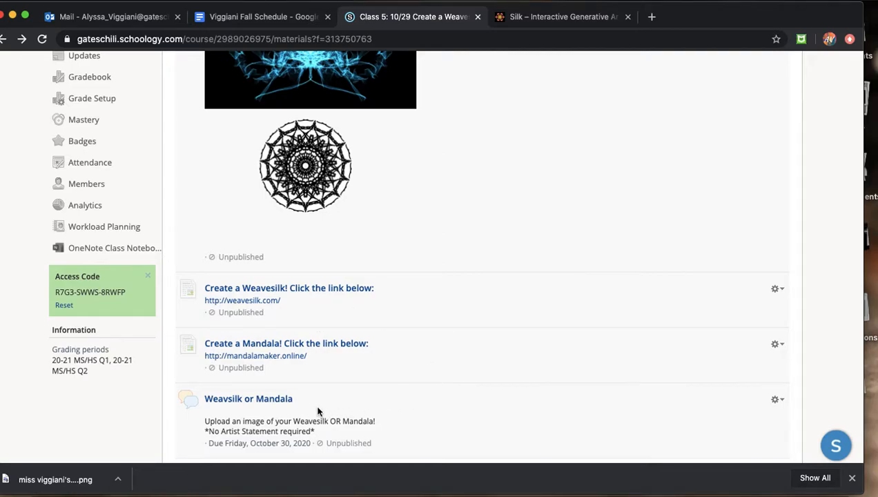
click(272, 356)
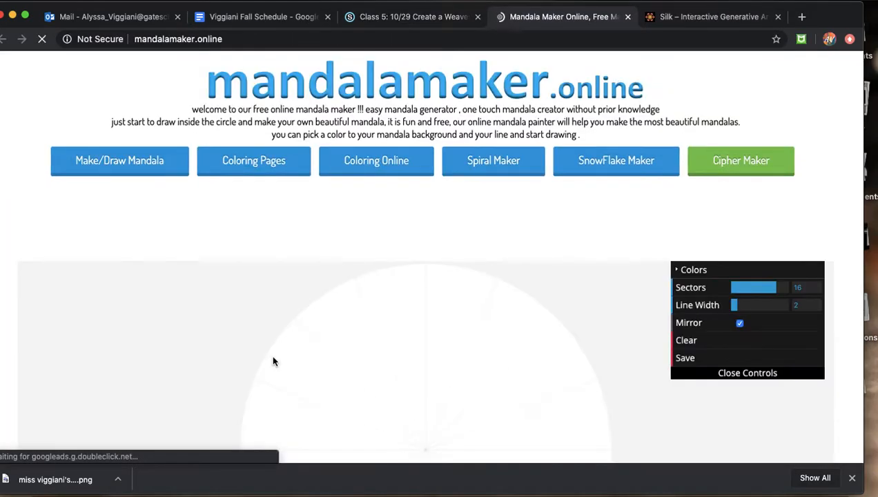
scroll(271, 347, down, 2)
scroll(270, 351, down, 5)
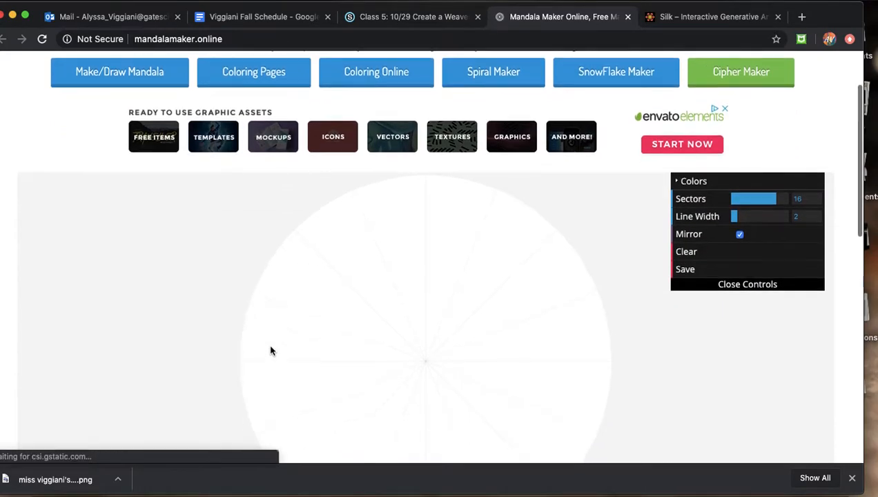
scroll(270, 351, up, 1)
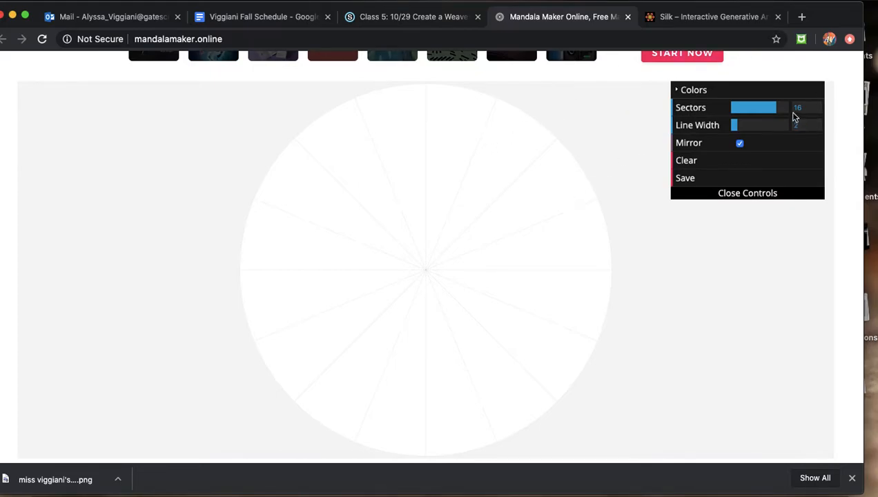
Set the mandala to 20 sectors with line width 5, and draw a thick spoked wheel at its centre.
drag(788, 111, 794, 112)
drag(738, 125, 757, 125)
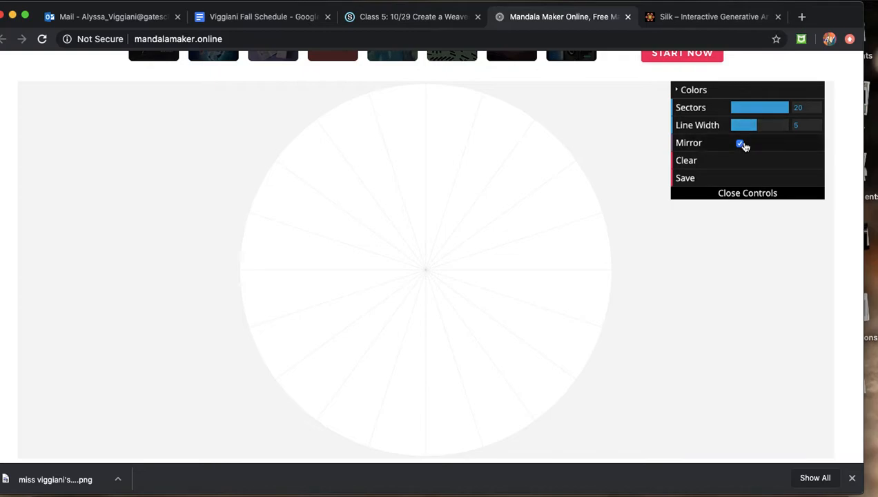
mouse_move(427, 271)
mouse_down()
mouse_move(441, 220)
mouse_move(459, 227)
mouse_move(492, 294)
mouse_up()
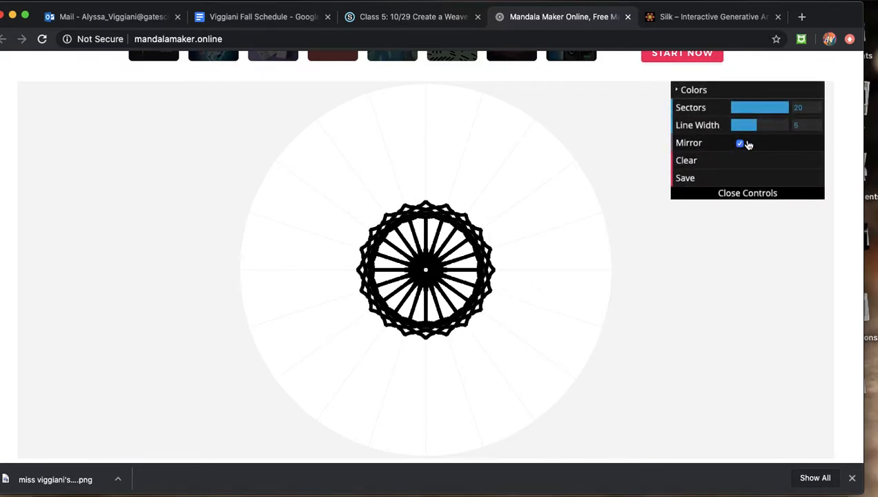
Set the line width to 2 and fill the rest of the mandala circle with fine overlapping curves.
drag(750, 125, 735, 125)
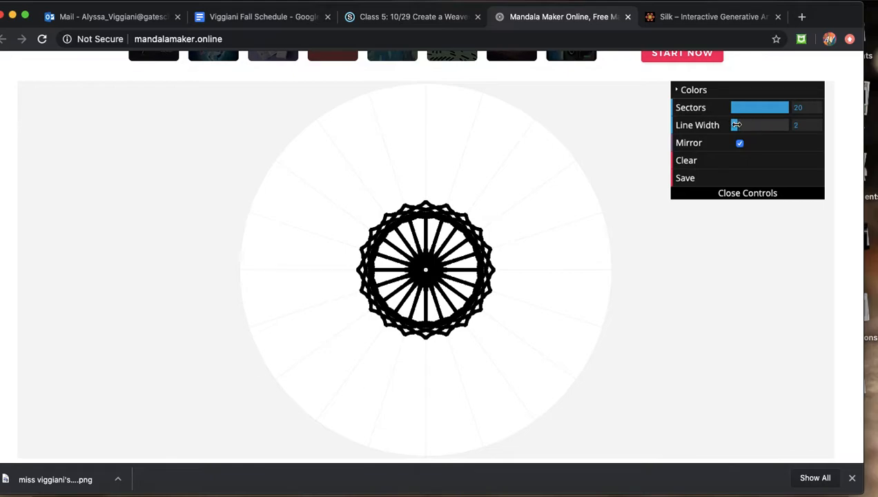
mouse_move(494, 272)
mouse_down()
mouse_move(525, 294)
mouse_move(498, 337)
mouse_move(477, 314)
mouse_move(509, 333)
mouse_move(523, 325)
mouse_move(524, 316)
mouse_move(485, 304)
mouse_move(491, 305)
mouse_move(539, 329)
mouse_move(519, 357)
mouse_move(472, 309)
mouse_move(525, 359)
mouse_move(536, 337)
mouse_move(478, 306)
mouse_move(550, 330)
mouse_move(568, 309)
mouse_move(572, 181)
mouse_move(528, 124)
mouse_move(486, 110)
mouse_move(386, 105)
mouse_move(321, 147)
mouse_move(281, 195)
mouse_move(265, 247)
mouse_move(327, 250)
mouse_move(266, 343)
mouse_up()
mouse_move(421, 238)
mouse_down()
mouse_move(449, 242)
mouse_move(456, 234)
mouse_move(469, 268)
mouse_move(422, 268)
mouse_move(453, 300)
mouse_move(636, 296)
mouse_up()
scroll(468, 273, up, 2)
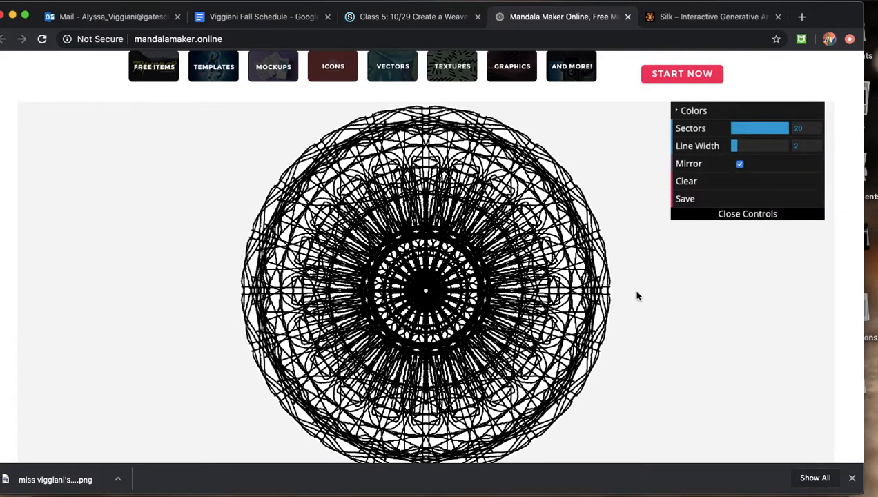
Save the finished mandala as an image and clear the drawing circle.
click(687, 204)
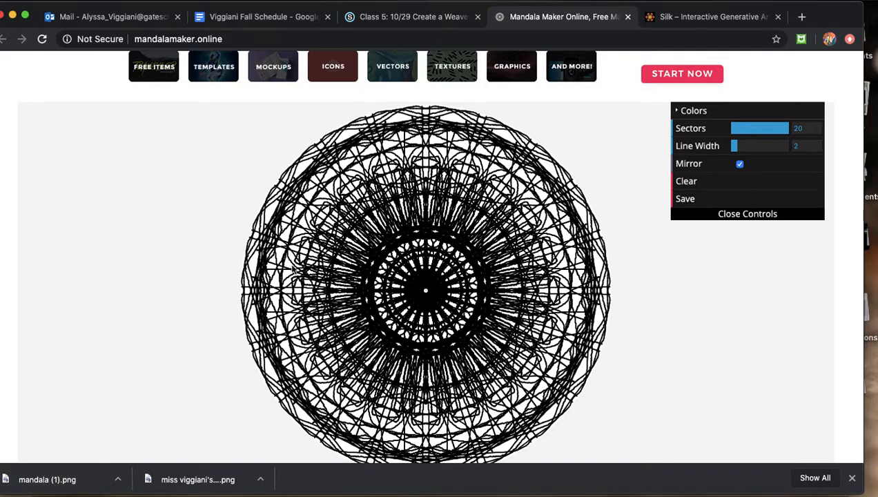
scroll(451, 321, down, 2)
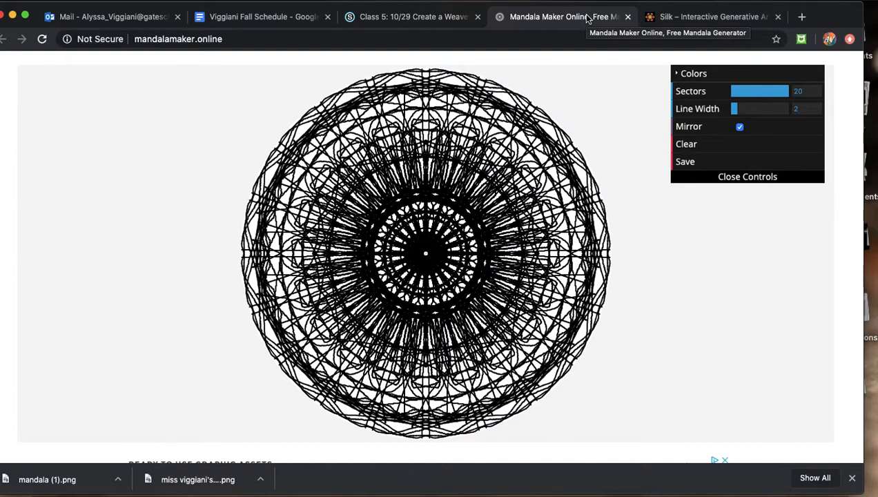
click(686, 146)
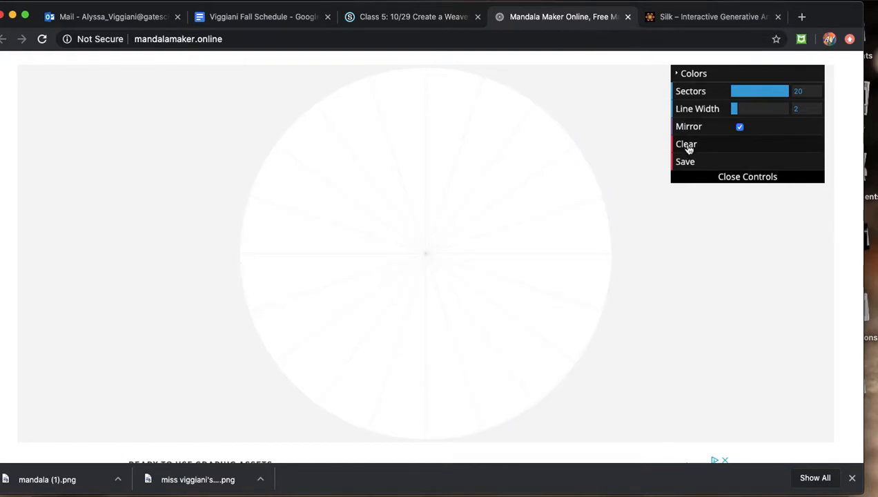
Return to the Class 5 course page and open the "Weavsilk or Mandala" discussion.
click(402, 25)
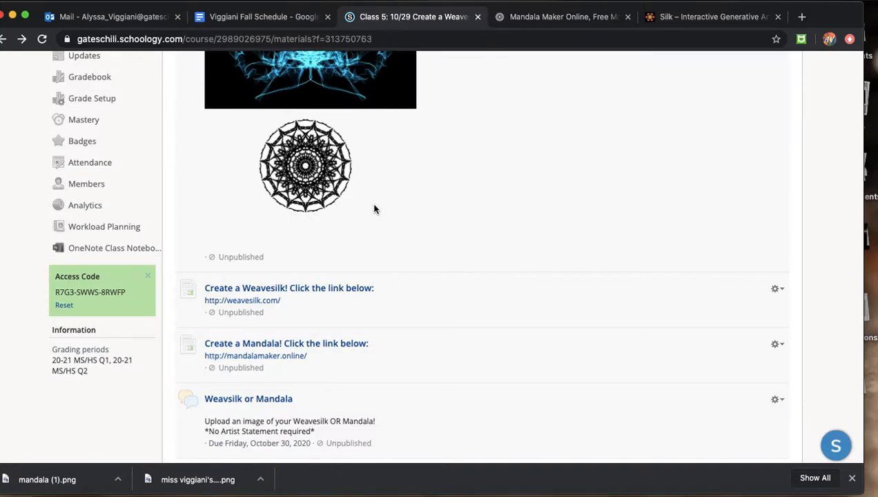
scroll(376, 208, up, 5)
scroll(374, 209, down, 1)
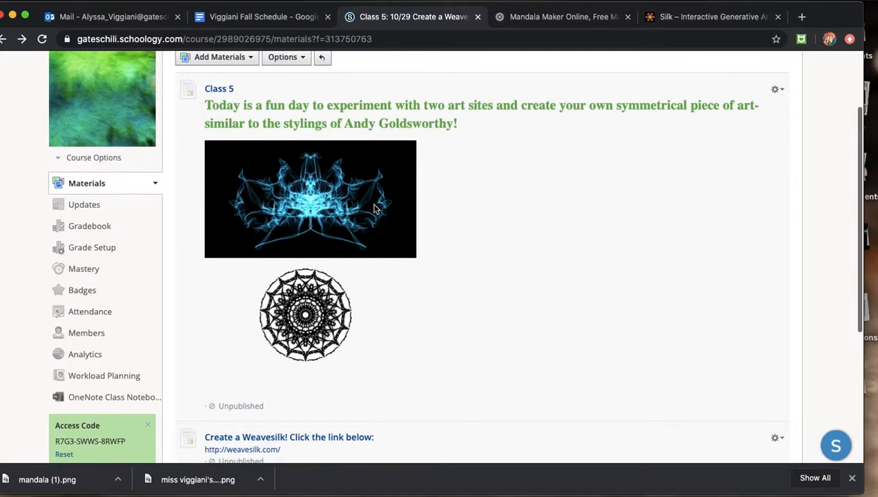
scroll(375, 209, up, 3)
scroll(375, 208, down, 4)
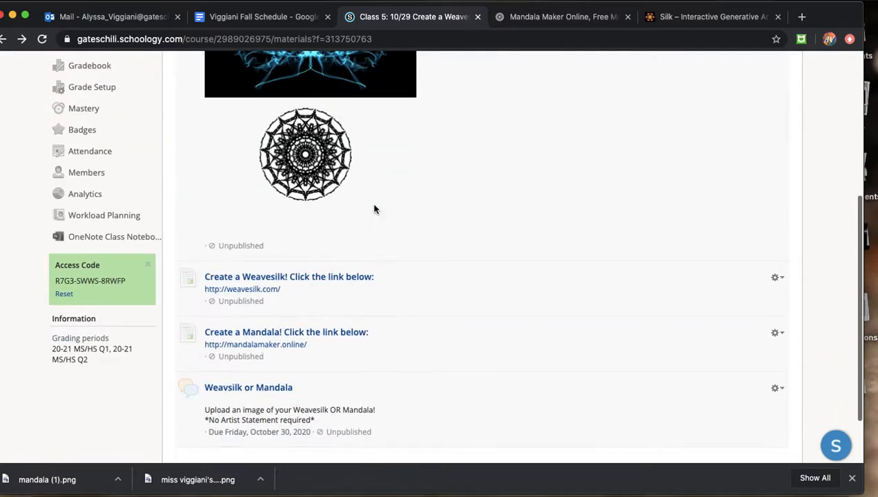
scroll(375, 208, down, 2)
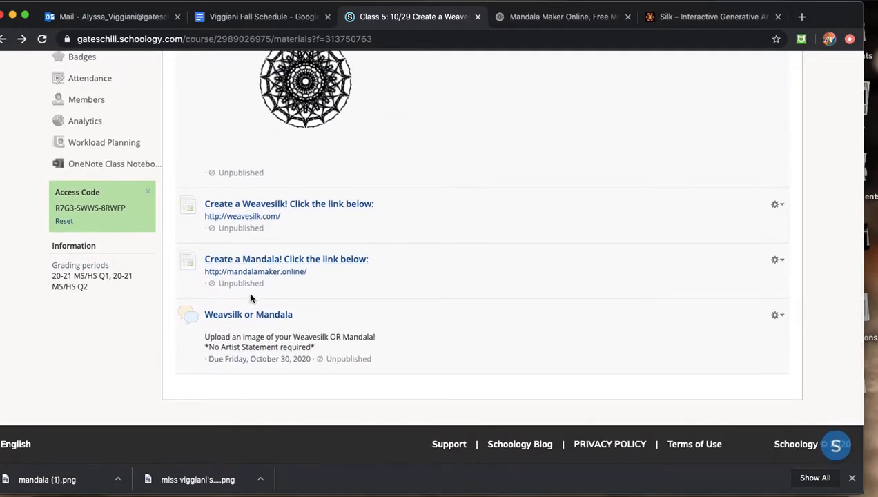
click(253, 320)
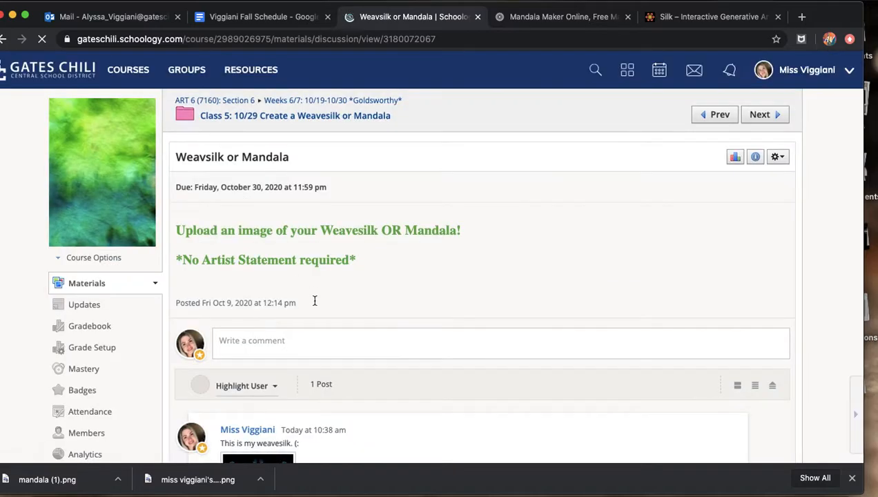
View the blue weavesilk image in the existing discussion post at full size, and close it.
scroll(312, 310, down, 3)
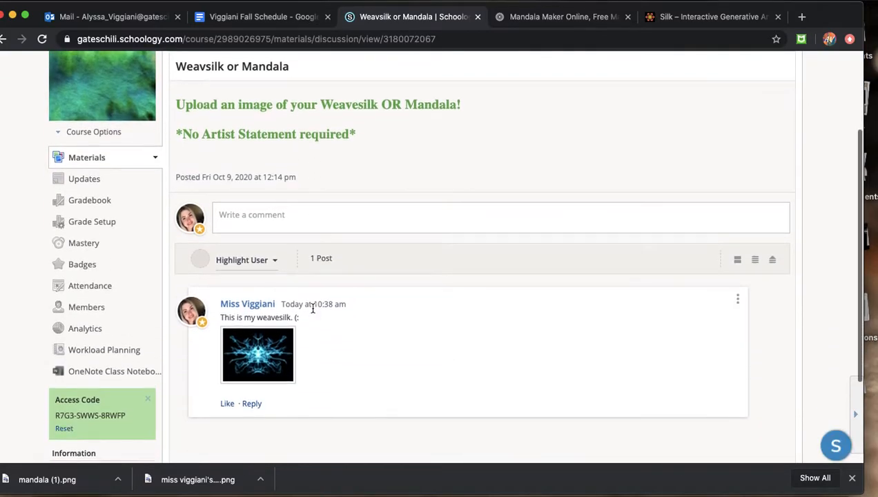
click(232, 347)
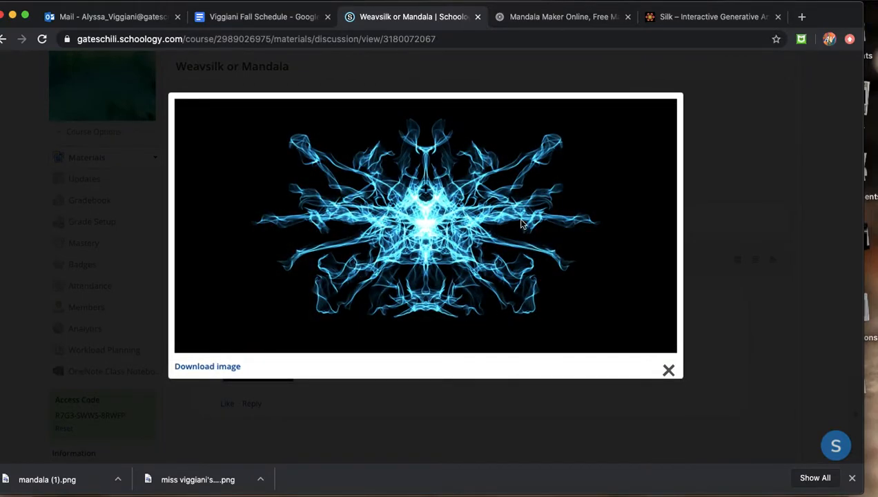
click(668, 370)
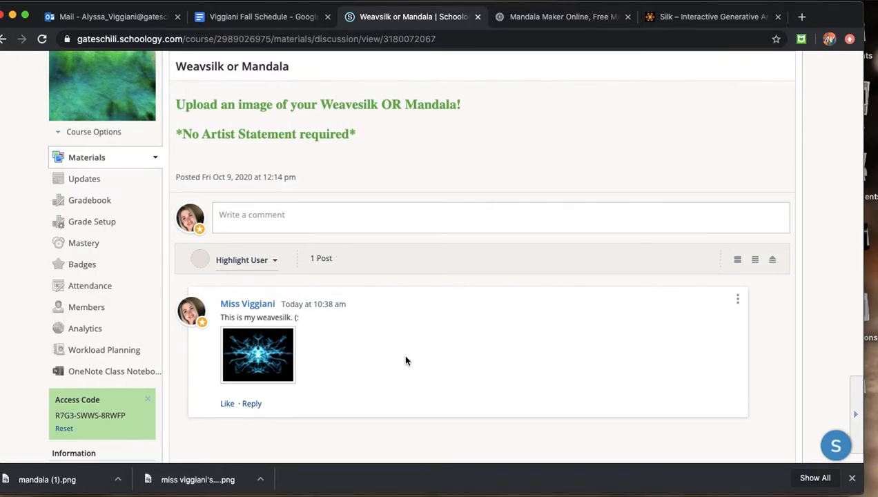
Start a discussion comment and attach the weavesilk PNG bearing the teacher's name and weavesilk.png from the Desktop.
click(275, 226)
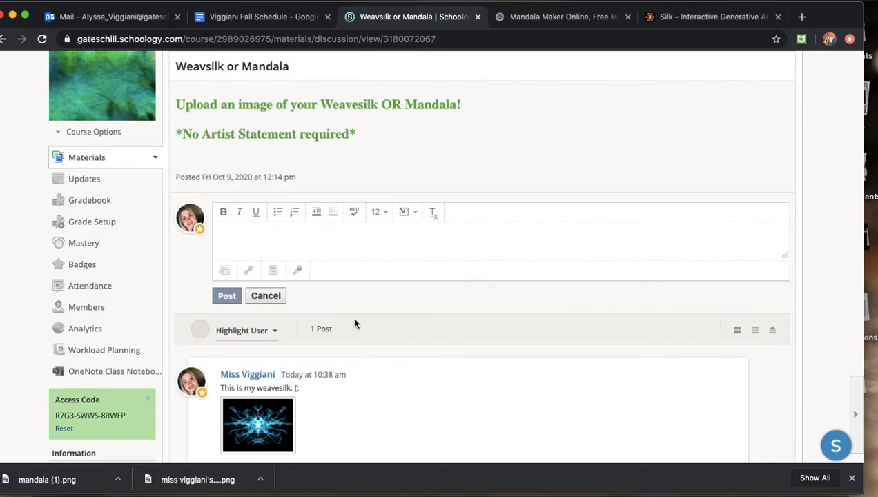
click(266, 296)
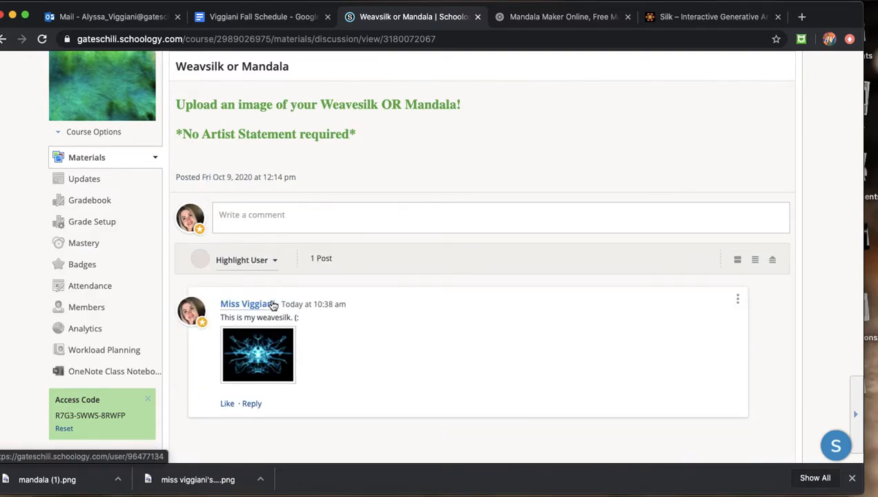
click(249, 222)
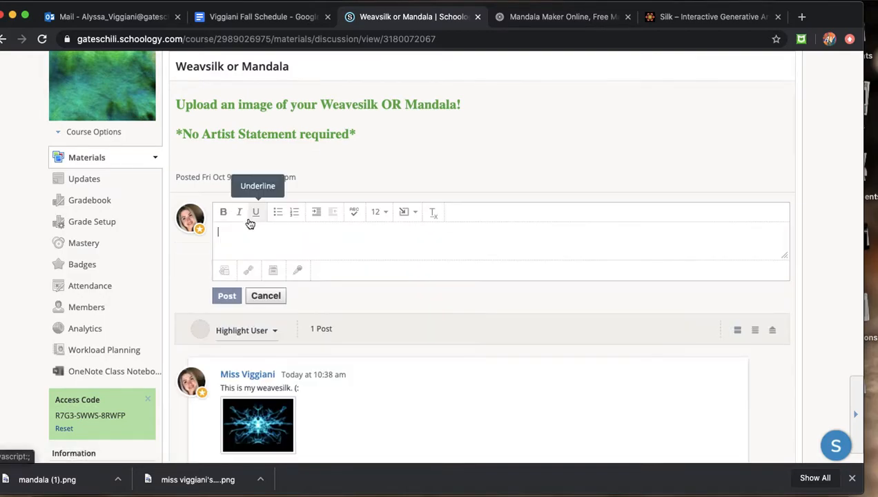
click(226, 271)
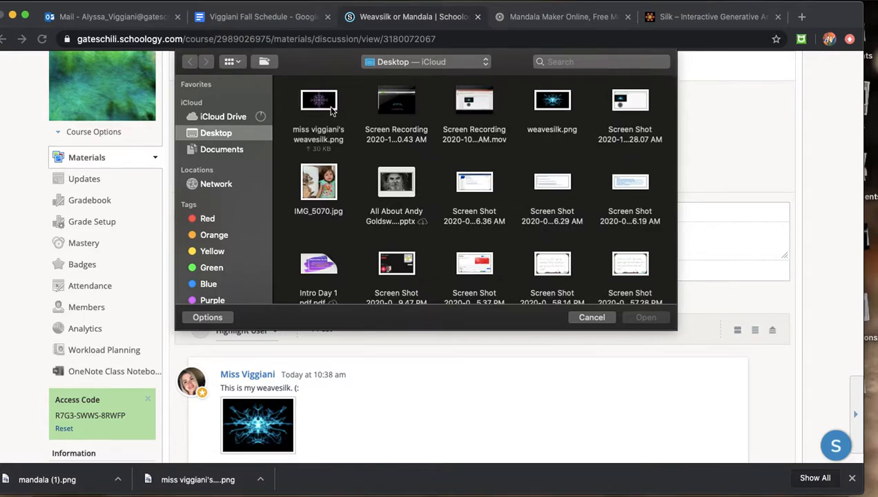
click(330, 109)
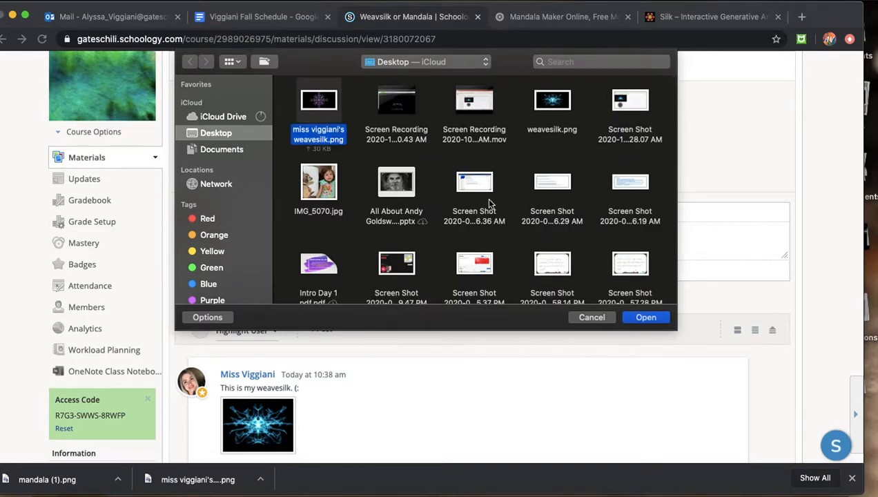
click(647, 318)
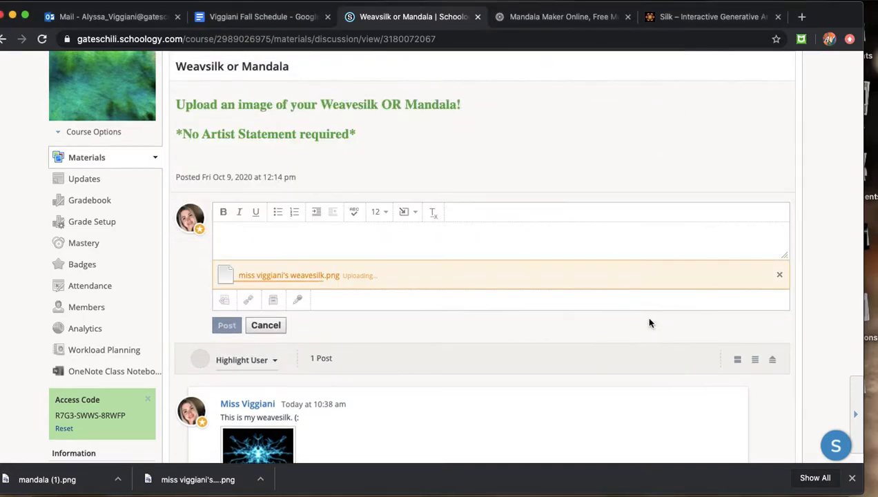
click(222, 301)
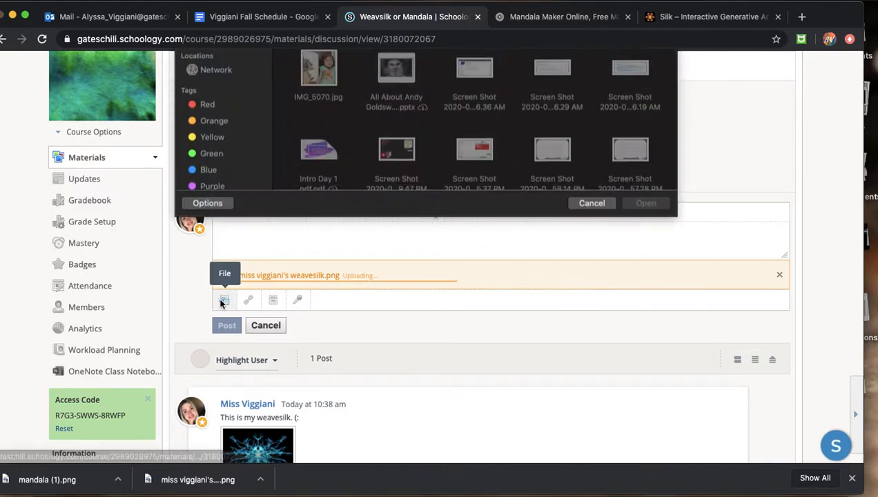
click(563, 112)
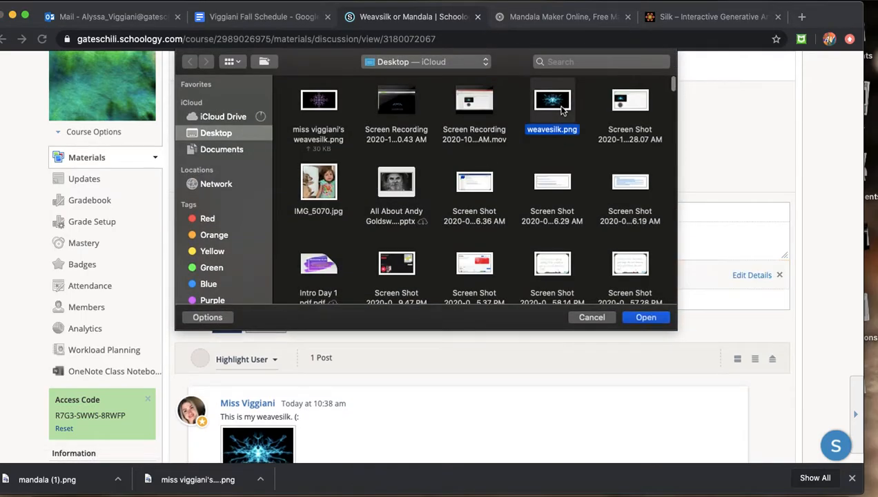
click(646, 319)
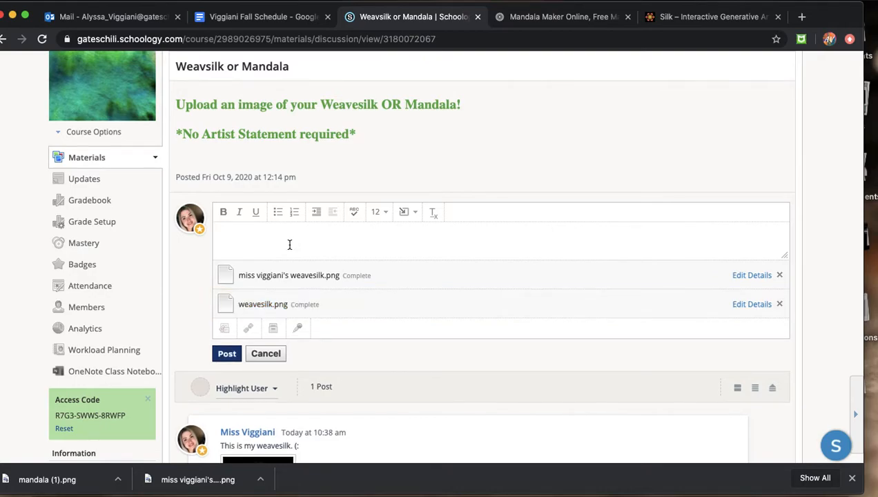
Write "Which weavesilk do you like better?" as the comment text and post it with the attached images.
text(Which weavesilk do you like better)
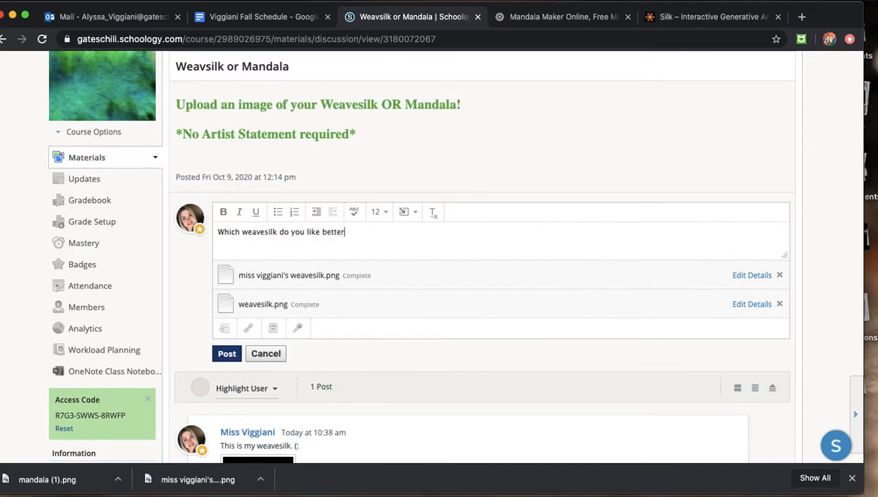
text(?)
click(225, 354)
View the new post's purple and blue weavesilk images at full size, and close the image viewer.
click(269, 316)
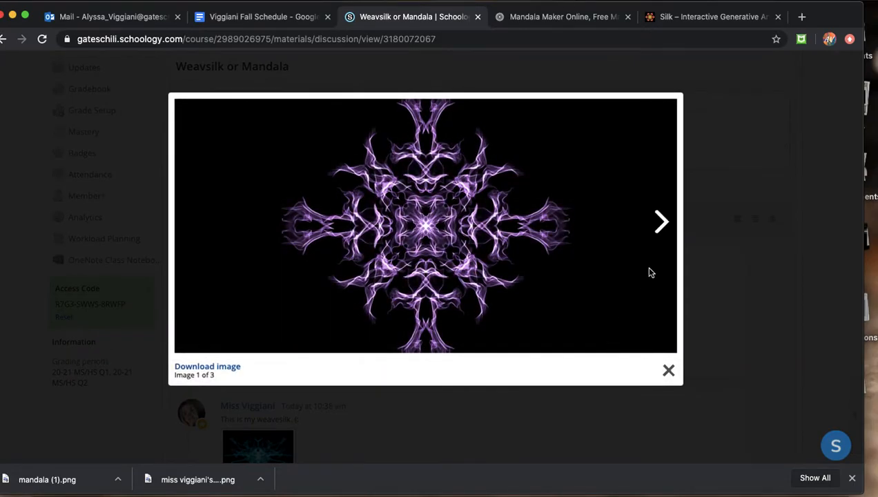
click(661, 224)
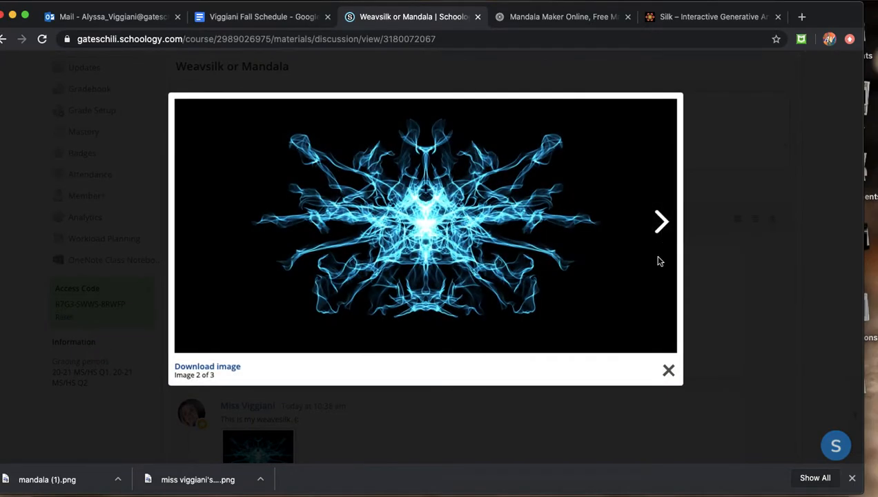
click(668, 372)
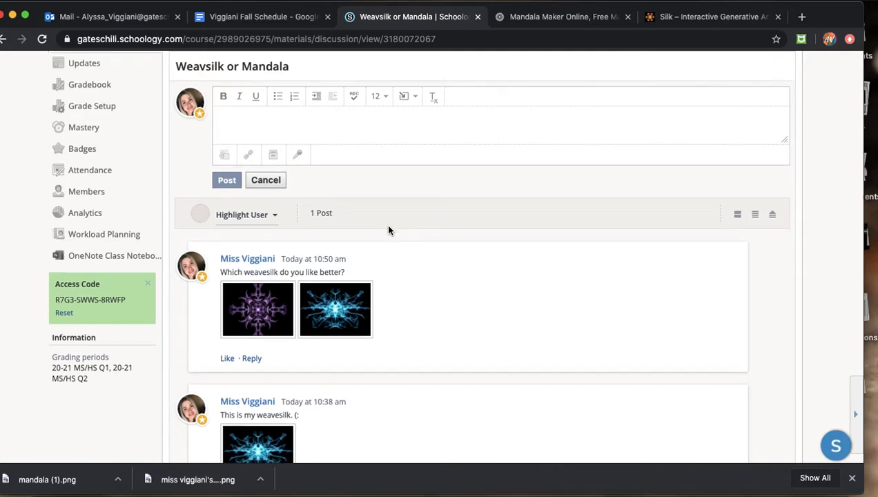
Close the empty comment editor and review the posts in the discussion.
scroll(388, 229, up, 3)
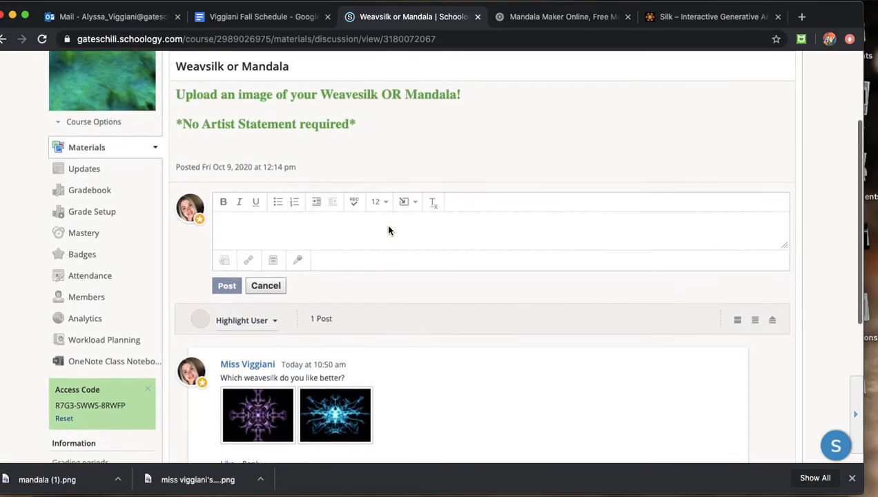
click(278, 300)
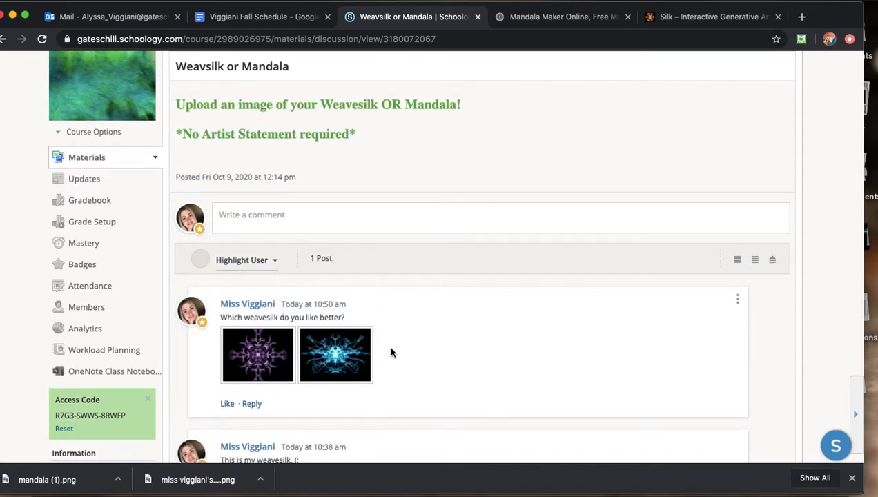
scroll(390, 353, down, 3)
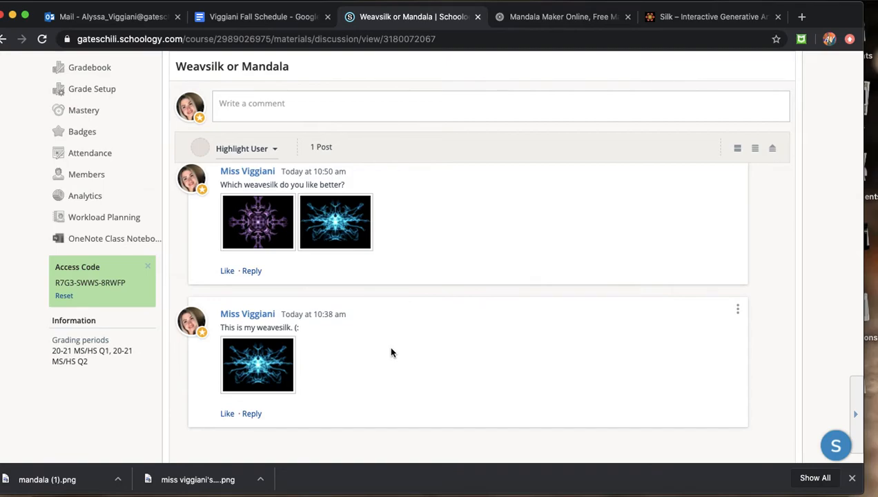
scroll(391, 352, up, 2)
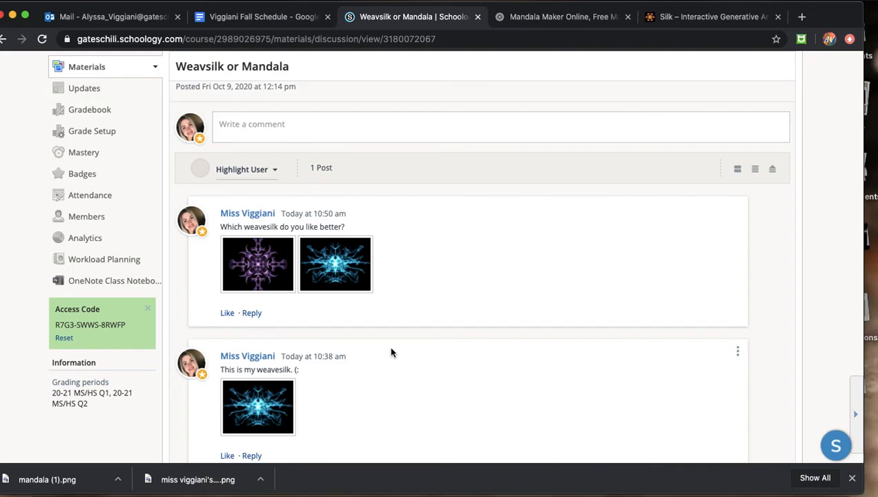
scroll(391, 352, up, 5)
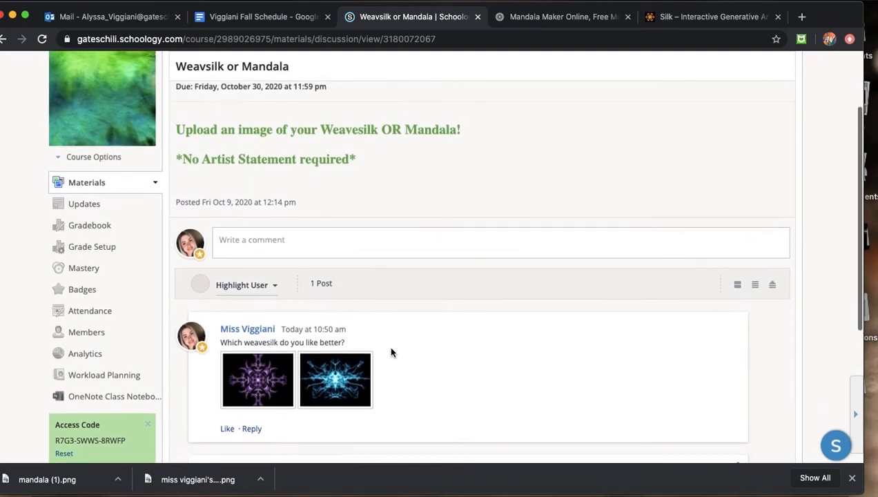